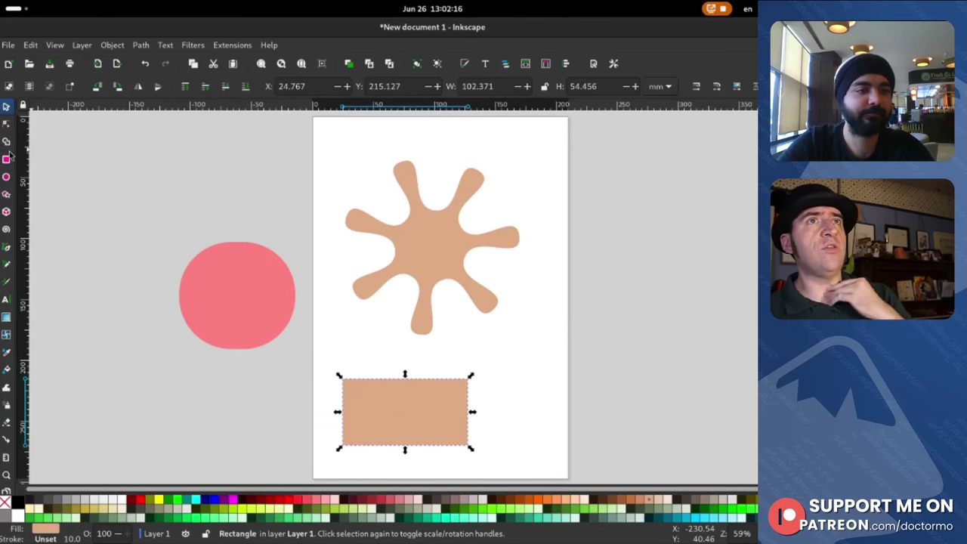
# Add a '1.3.2' text object right of the star, then return to the Selector tool
pyautogui.click(6, 299)
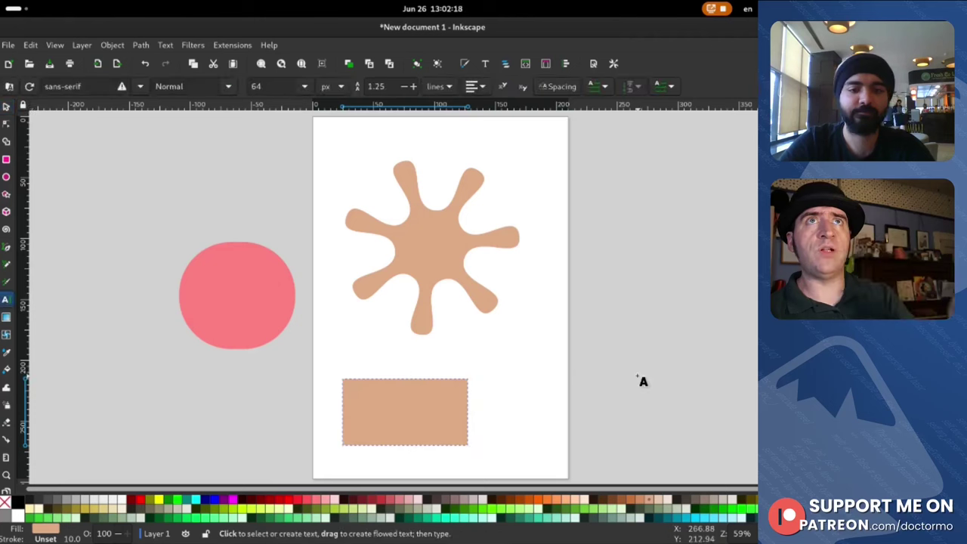
pyautogui.click(527, 360)
pyautogui.moveTo(528, 357); pyautogui.dragTo(555, 393)
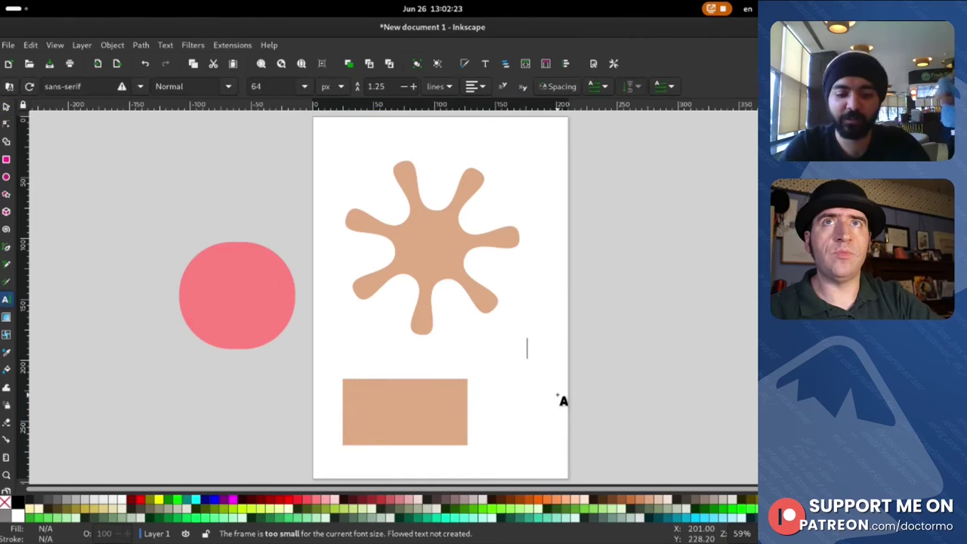
pyautogui.write('Hi.23')
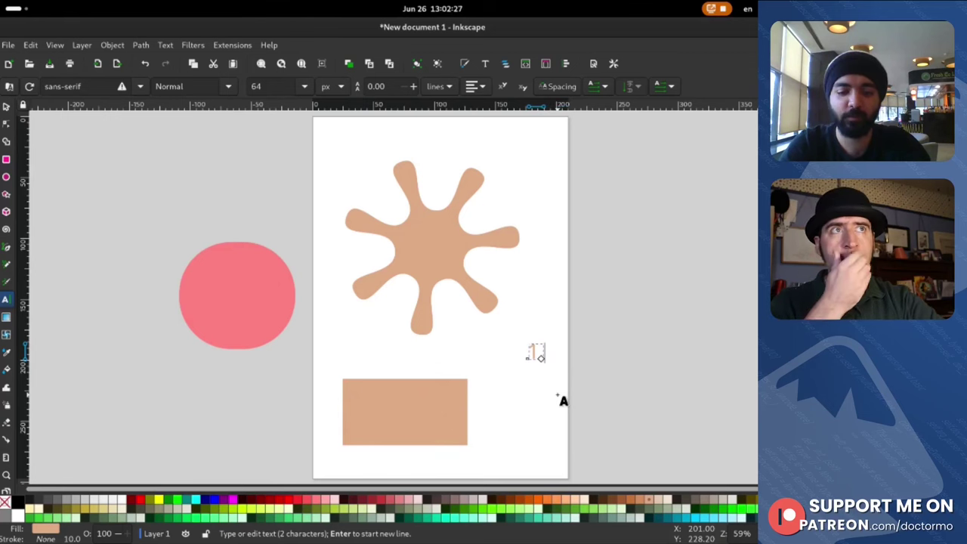
pyautogui.write('2')
pyautogui.press('Escape')
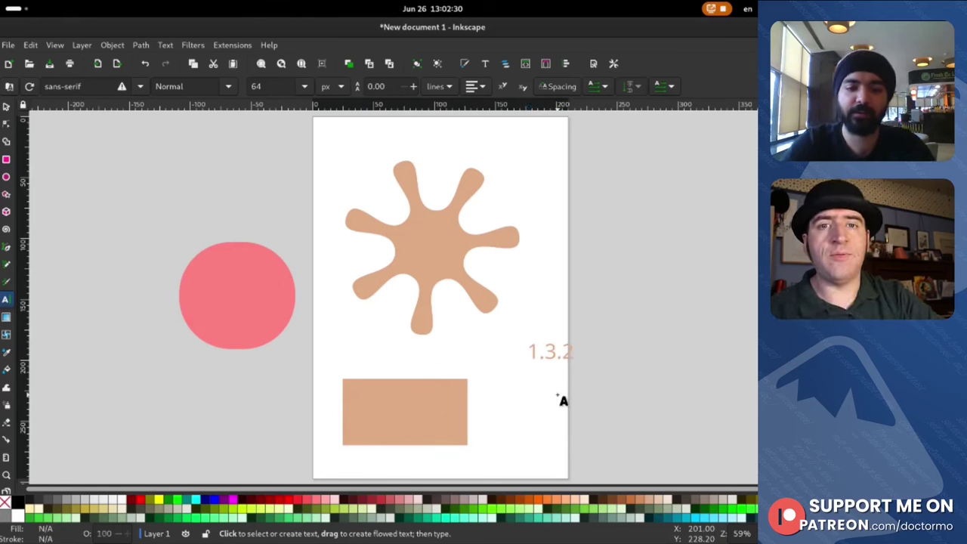
pyautogui.press('s')
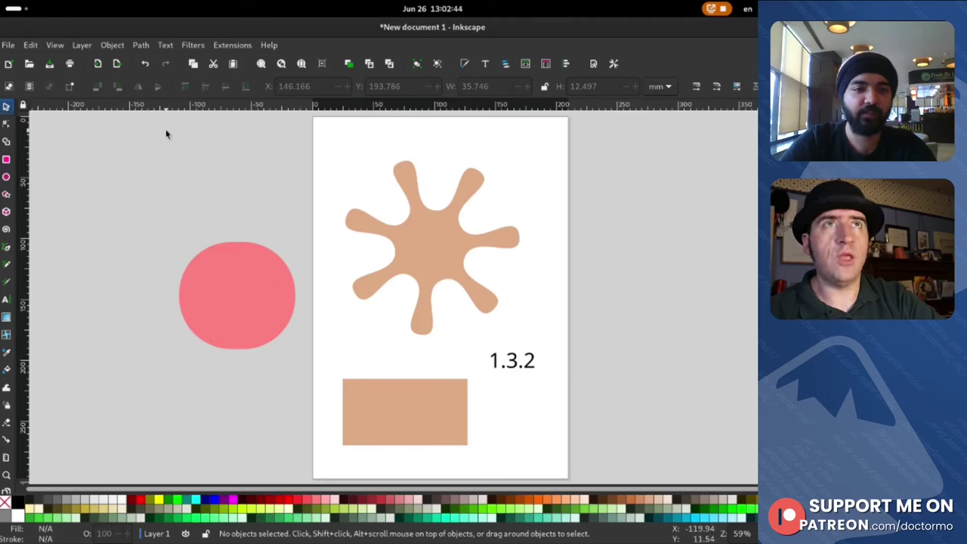
# Rubber-band select the four objects, clear the selection, and repeat
pyautogui.moveTo(154, 137); pyautogui.dragTo(629, 470)
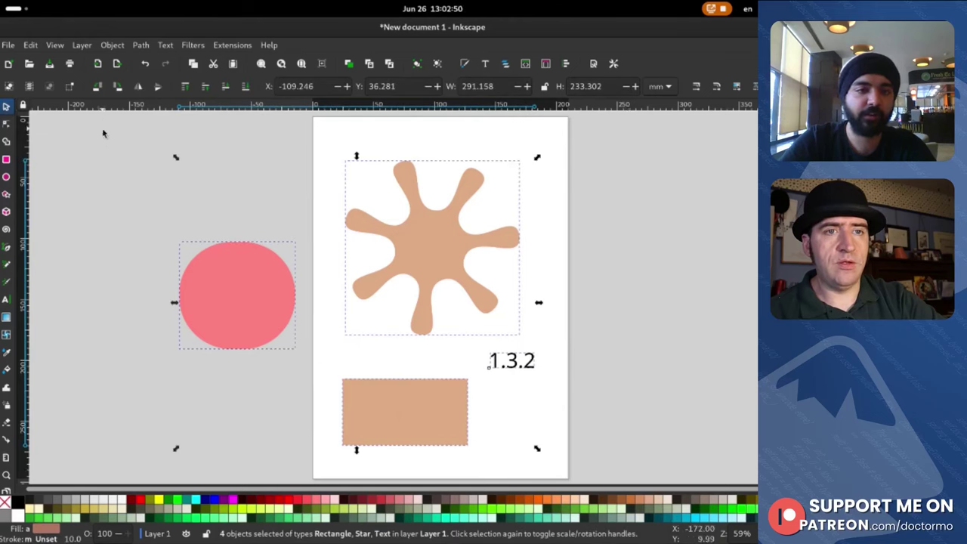
pyautogui.moveTo(104, 133); pyautogui.dragTo(610, 464)
pyautogui.click(126, 143)
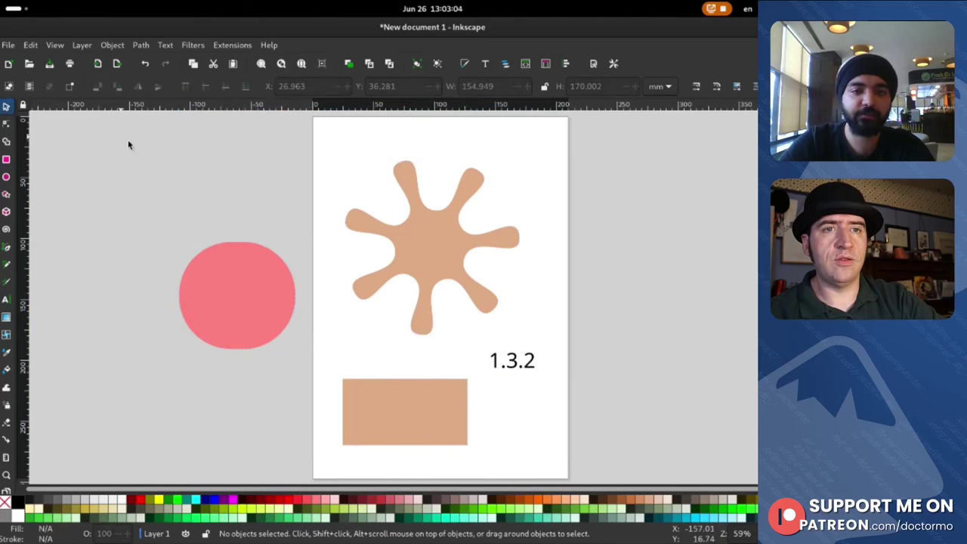
pyautogui.moveTo(120, 137); pyautogui.dragTo(618, 466)
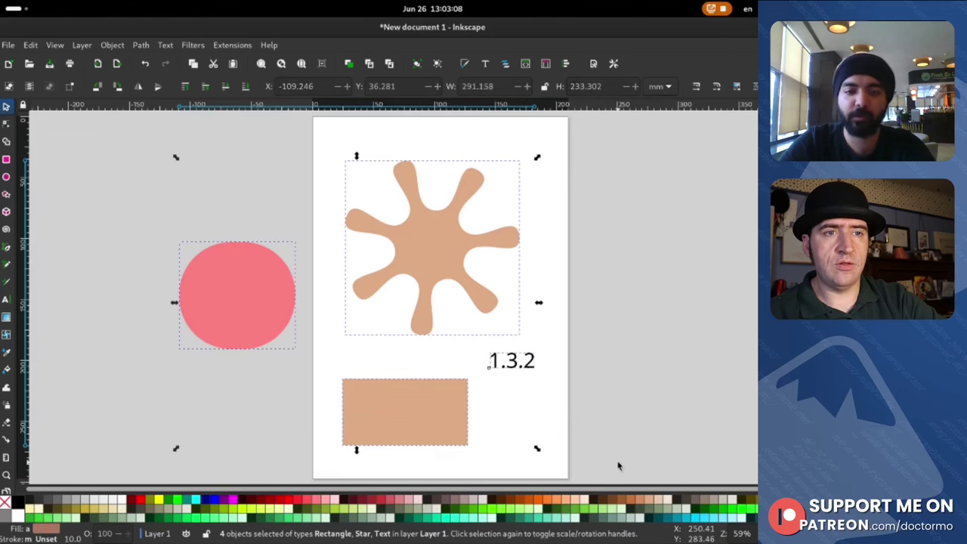
pyautogui.click(618, 466)
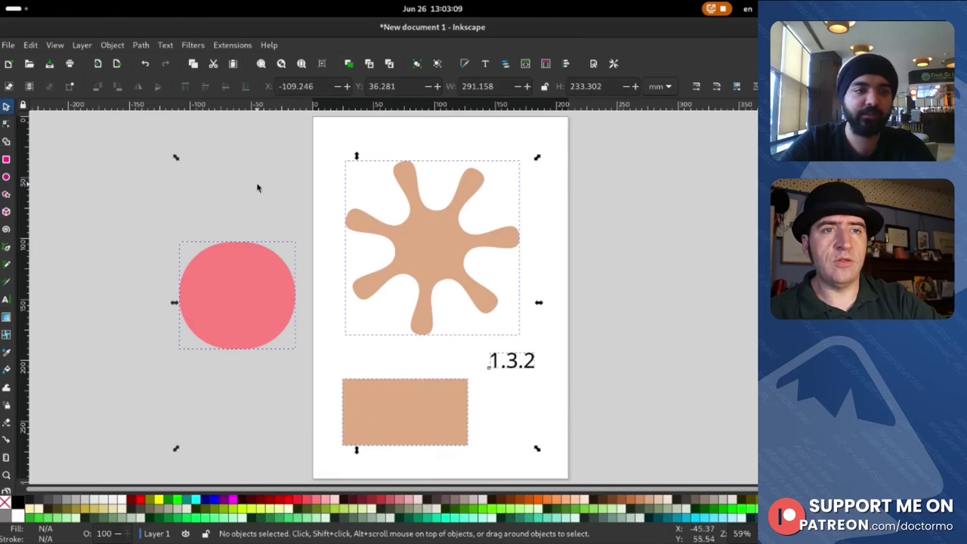
# Turn on touch selection and drag a red selection box on the canvas
pyautogui.click(70, 87)
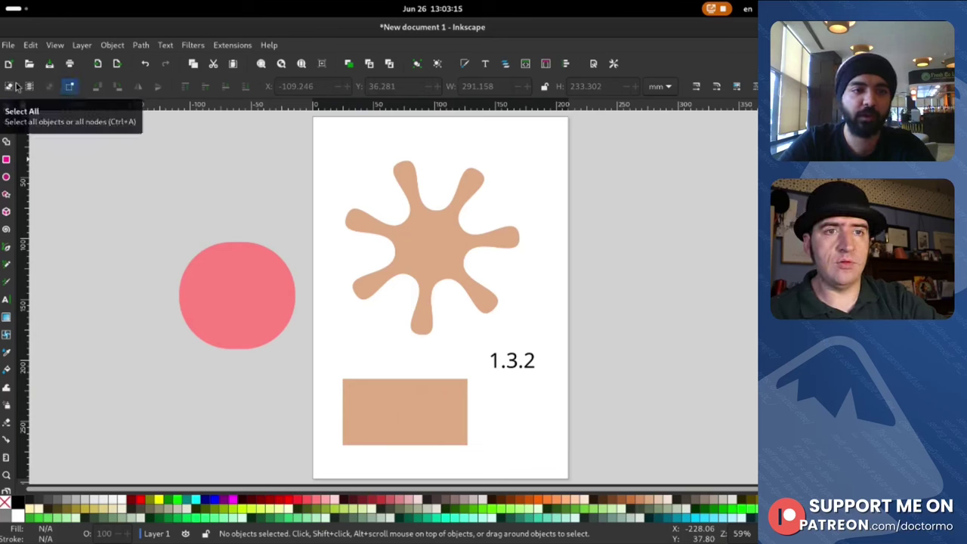
pyautogui.moveTo(95, 155); pyautogui.dragTo(228, 277)
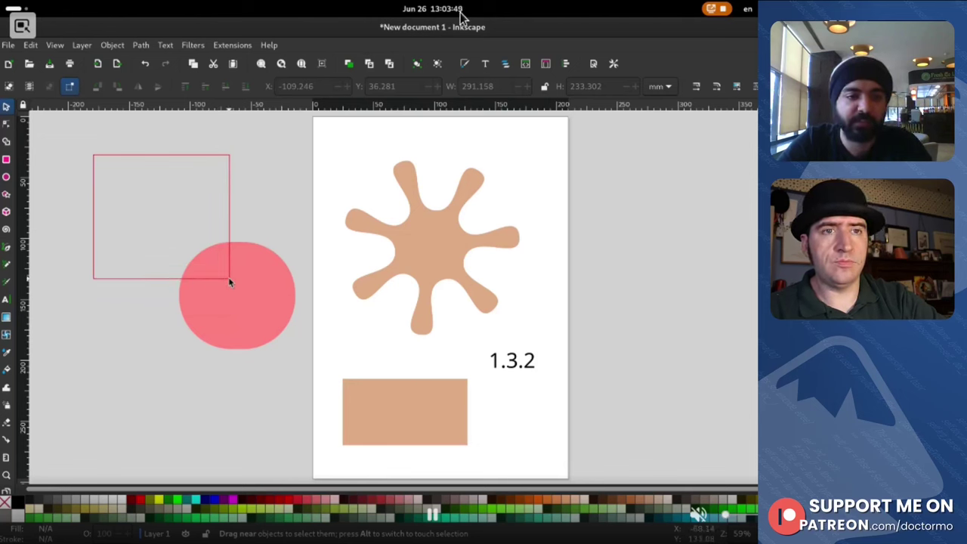
pyautogui.moveTo(228, 276); pyautogui.dragTo(228, 277)
pyautogui.click(546, 141)
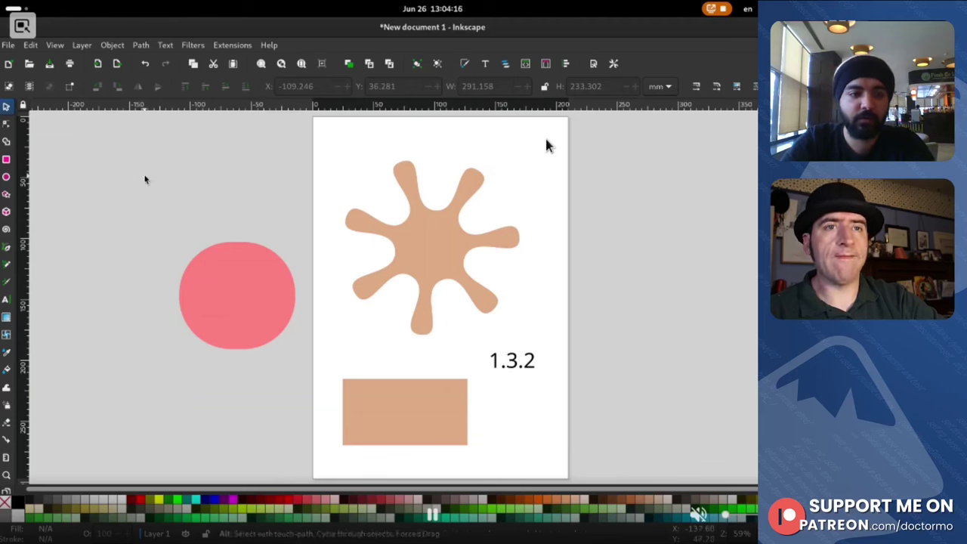
pyautogui.moveTo(127, 176); pyautogui.dragTo(158, 187)
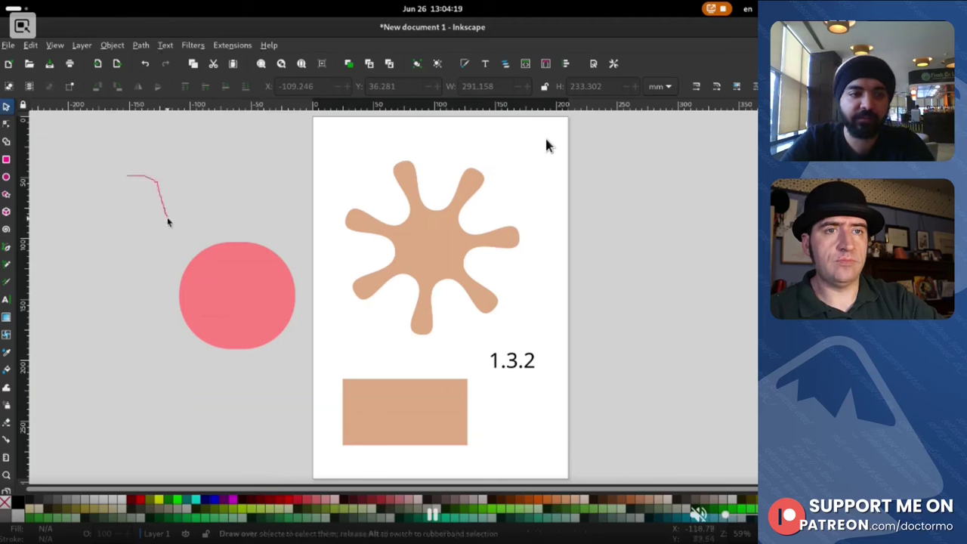
pyautogui.moveTo(168, 222); pyautogui.dragTo(177, 244)
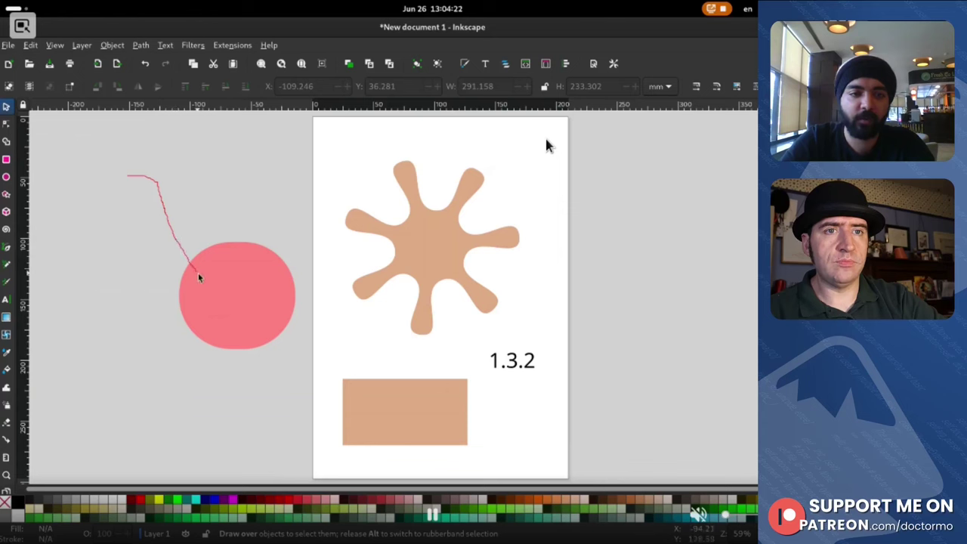
pyautogui.moveTo(237, 302)
pyautogui.mouseDown()
pyautogui.moveTo(496, 262)
pyautogui.moveTo(518, 284)
pyautogui.moveTo(525, 330)
pyautogui.mouseUp()
pyautogui.moveTo(536, 394); pyautogui.dragTo(537, 394)
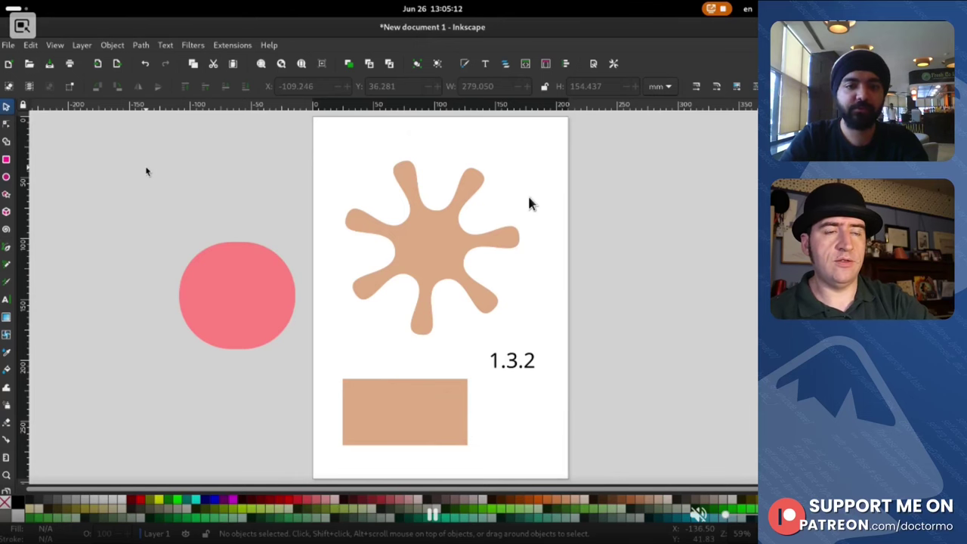
pyautogui.press('super')
# Relaunch the built Inkscape with ./inkscape from the terminal
pyautogui.click(147, 173)
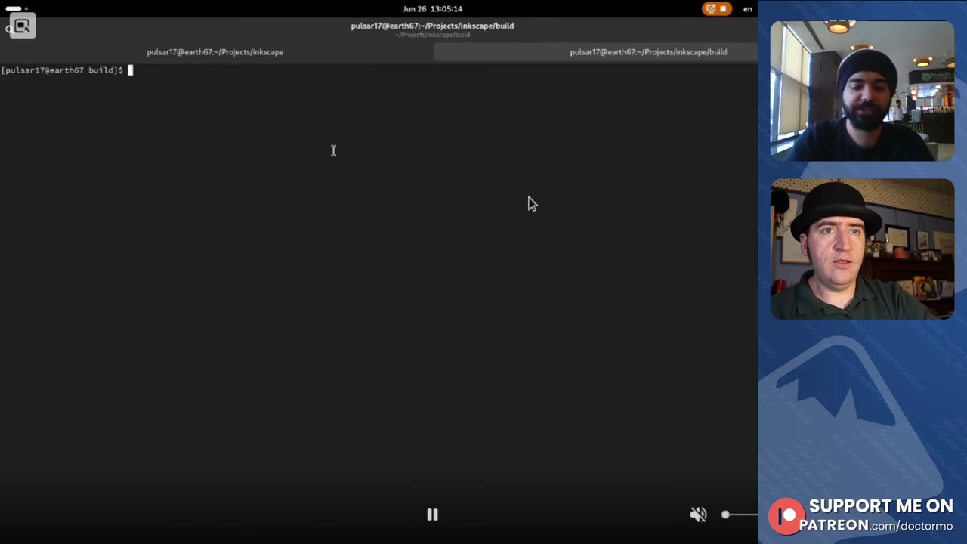
pyautogui.write('./inkscape_data')
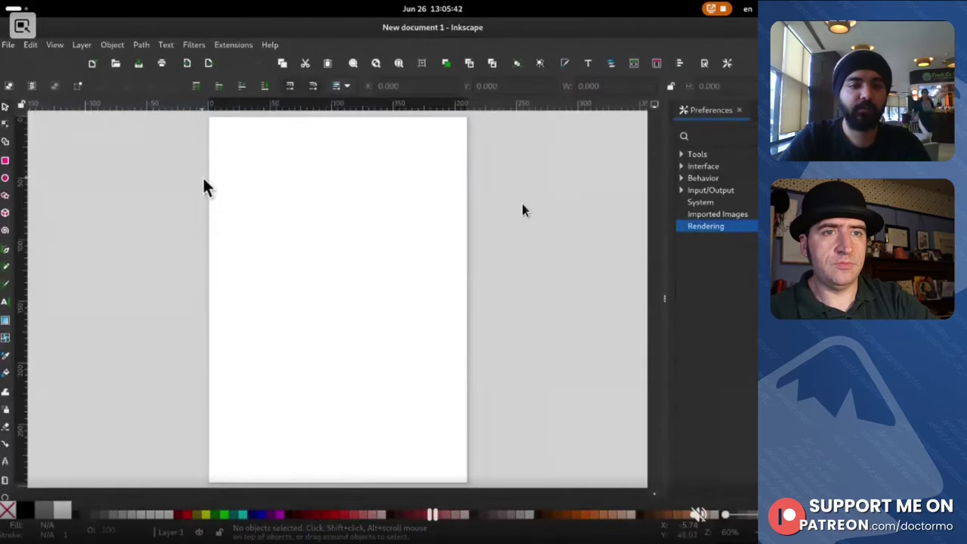
pyautogui.hotkey('ctrl', 'v')
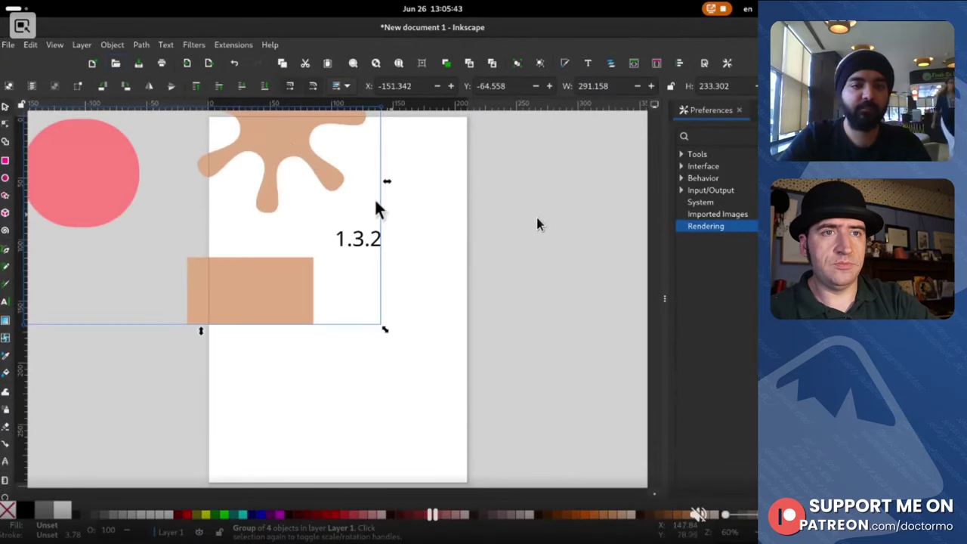
# Centre the four-object group on the page, then select the star and the pink circle
pyautogui.hotkey('ctrl', 'alt', 'v')
pyautogui.click(496, 277)
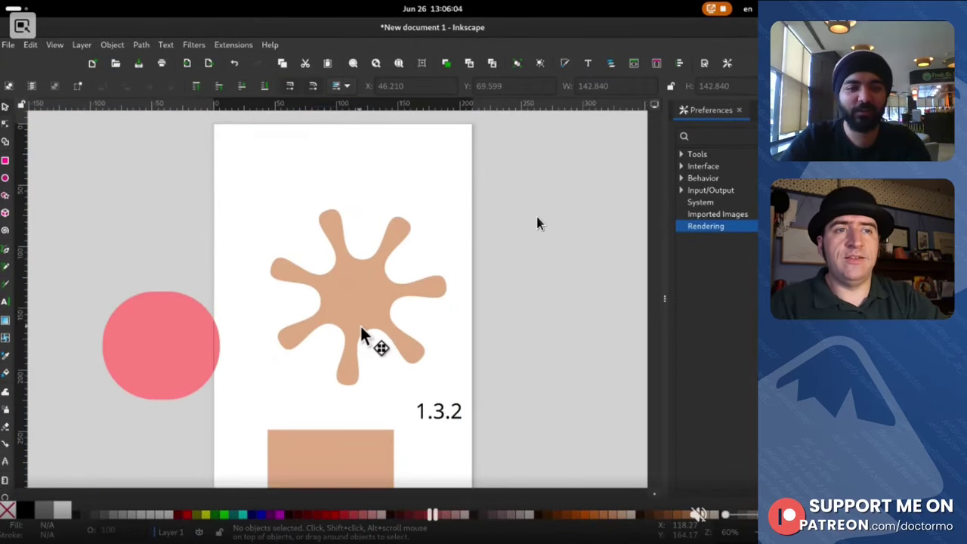
pyautogui.click(362, 336)
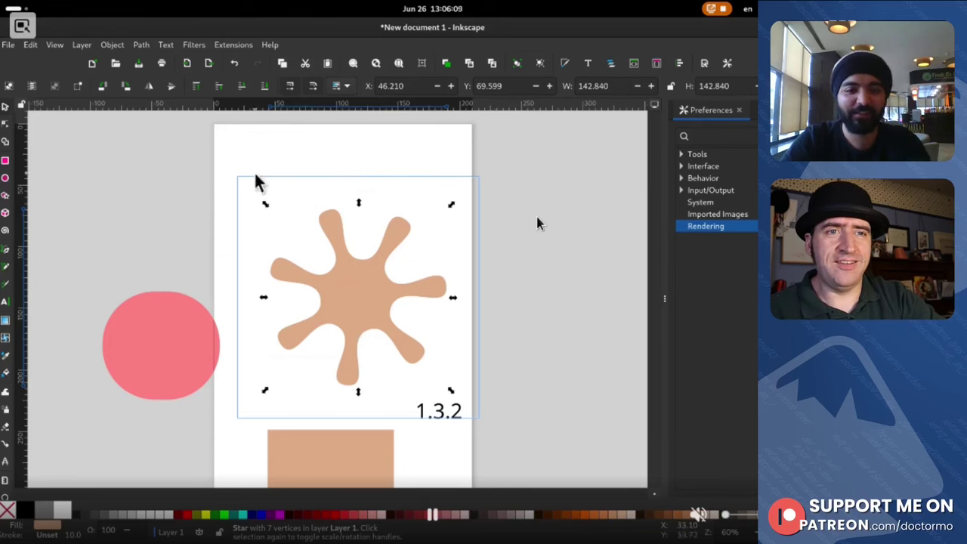
pyautogui.click(136, 374)
pyautogui.scroll(-1, 201, 220)
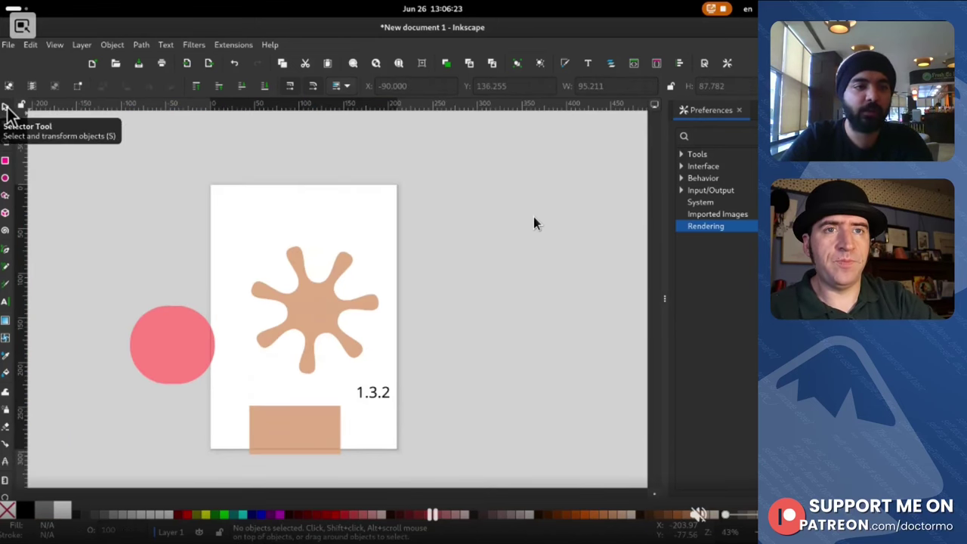
# Rubber-band select the pink circle and star twice, clearing the selection each time
pyautogui.moveTo(94, 187)
pyautogui.mouseDown()
pyautogui.moveTo(316, 370)
pyautogui.moveTo(444, 414)
pyautogui.mouseUp()
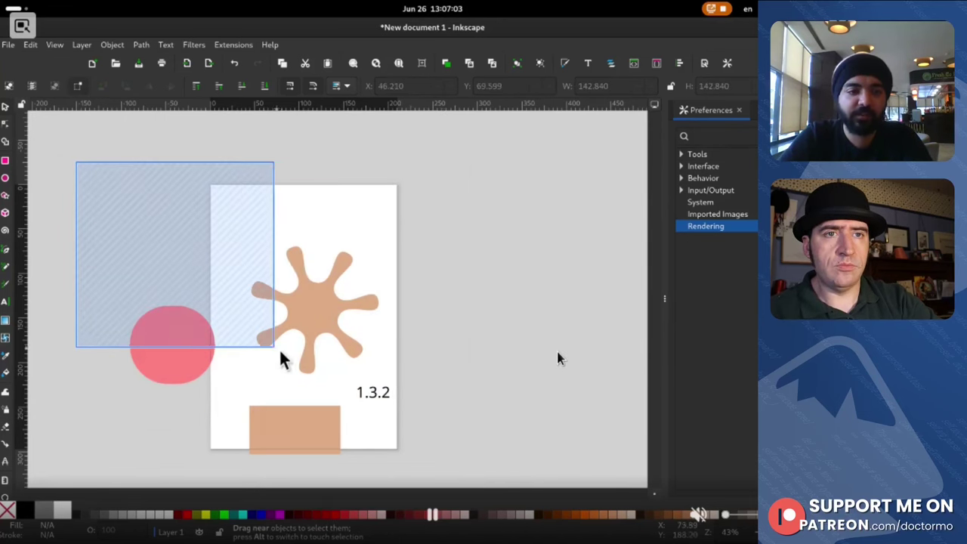
pyautogui.moveTo(278, 352); pyautogui.dragTo(315, 363)
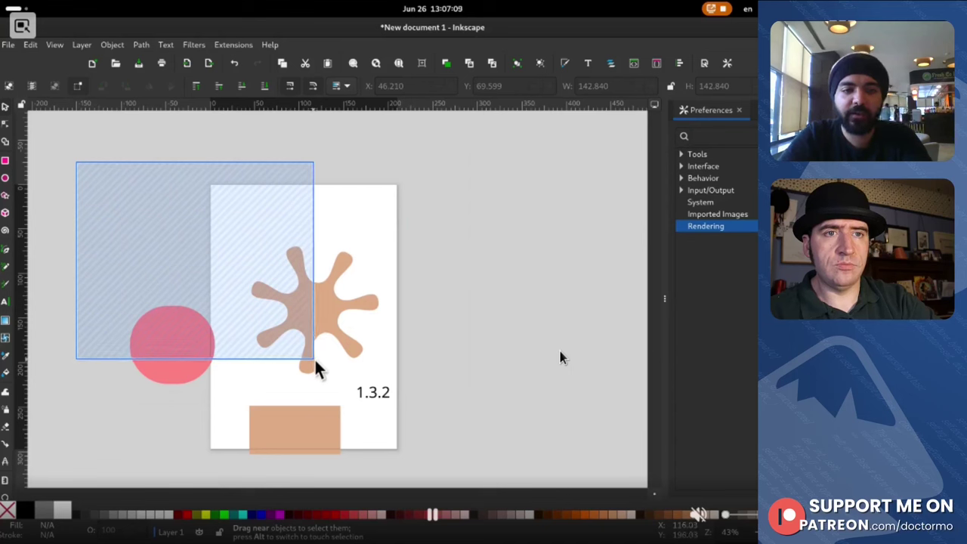
pyautogui.moveTo(315, 363); pyautogui.dragTo(315, 361)
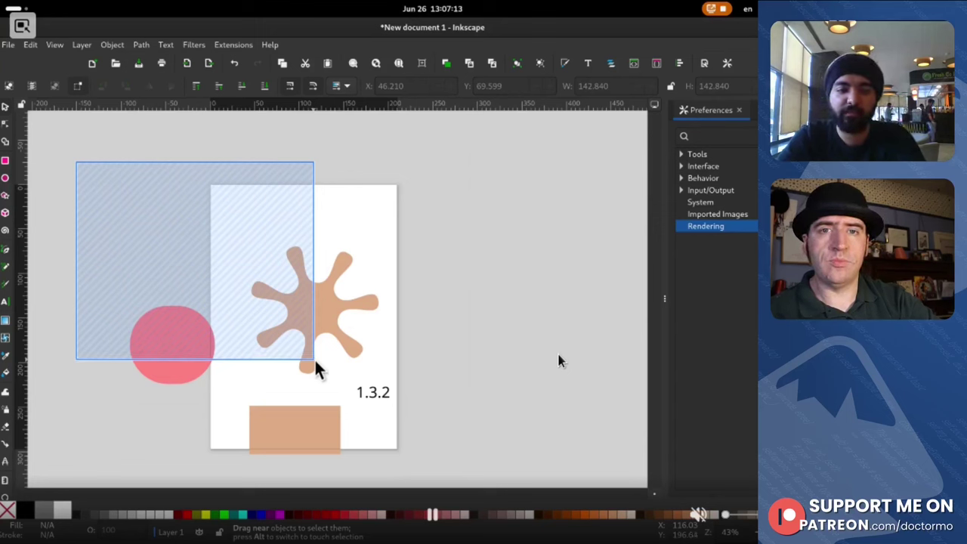
pyautogui.moveTo(315, 362); pyautogui.dragTo(318, 362)
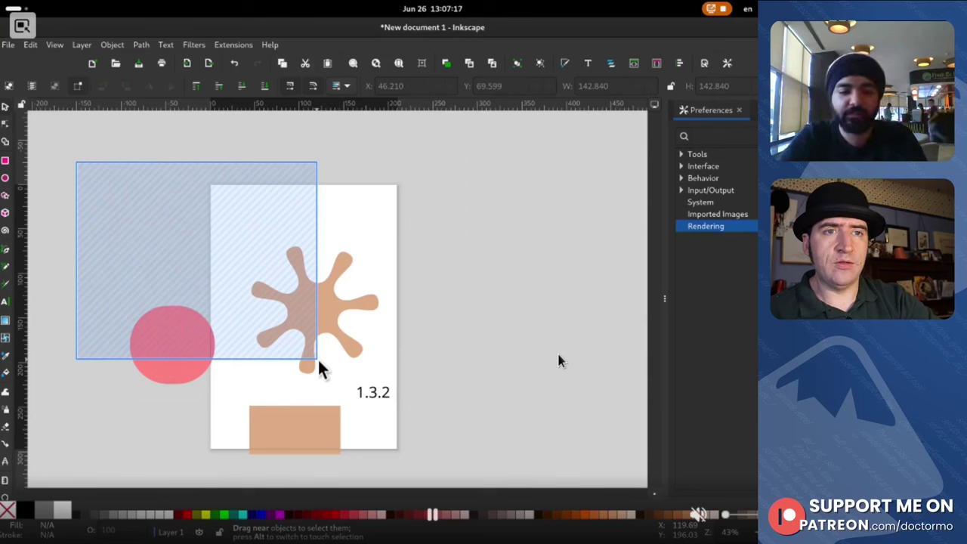
pyautogui.moveTo(318, 362); pyautogui.dragTo(319, 362)
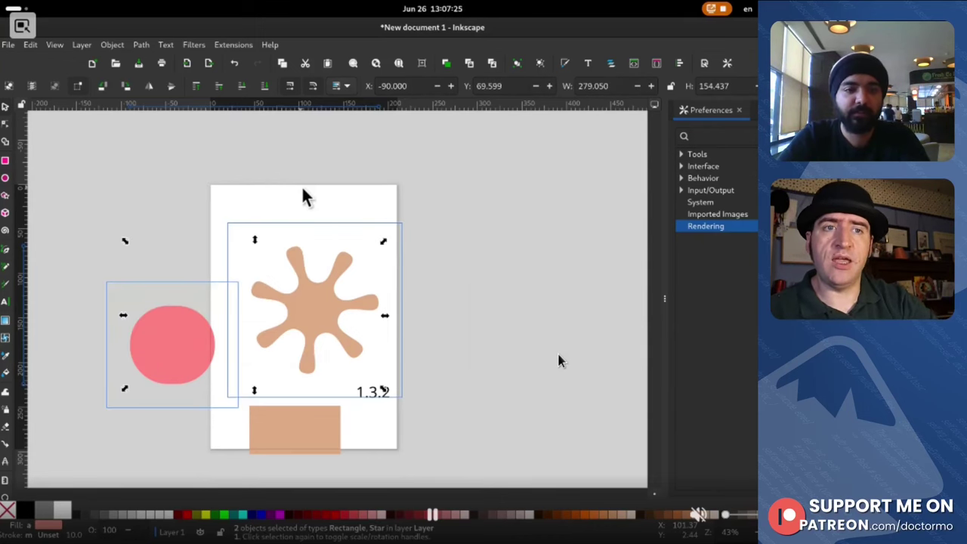
pyautogui.click(303, 190)
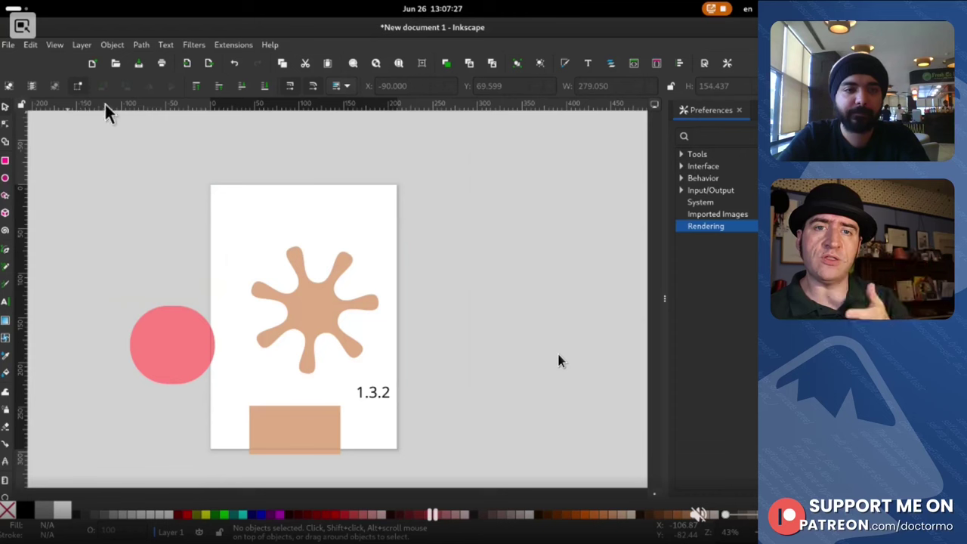
pyautogui.moveTo(68, 154); pyautogui.dragTo(326, 342)
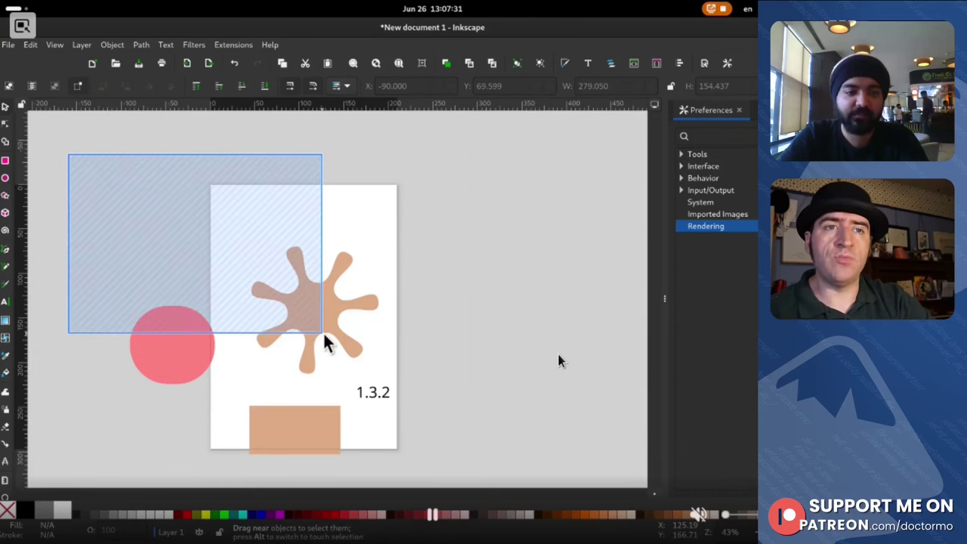
pyautogui.moveTo(322, 333); pyautogui.dragTo(324, 340)
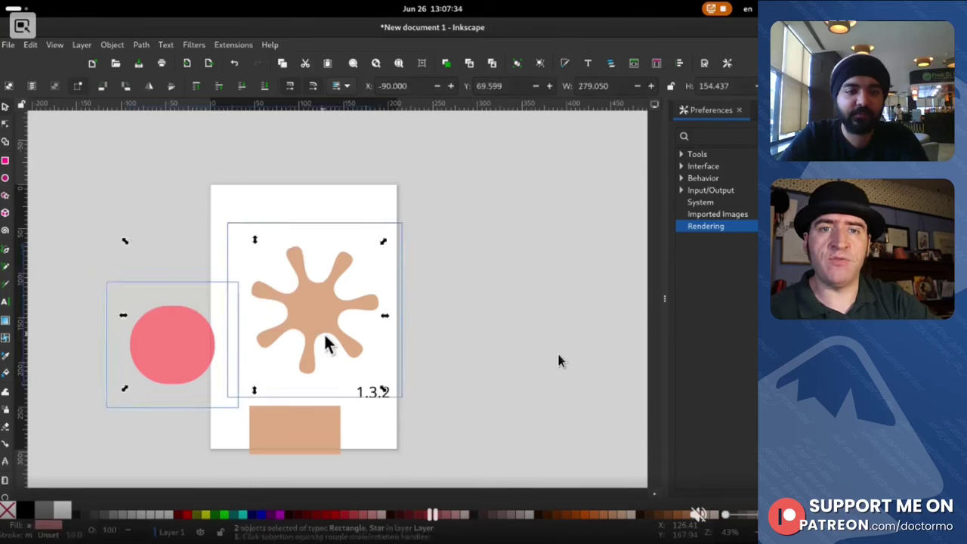
pyautogui.click(93, 234)
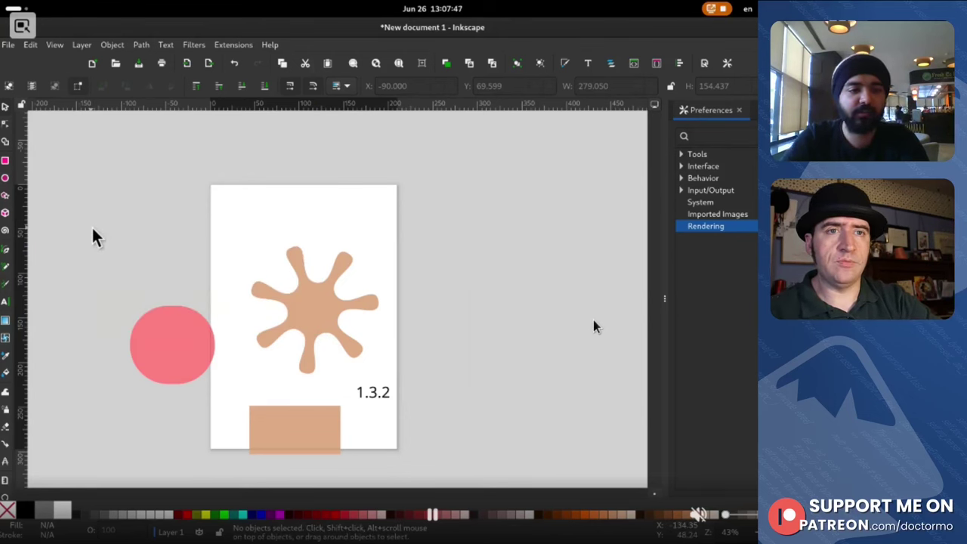
# Alt touch-path select the circle, star, rectangle and text, deselect, then switch to the terminal
pyautogui.press('alt')
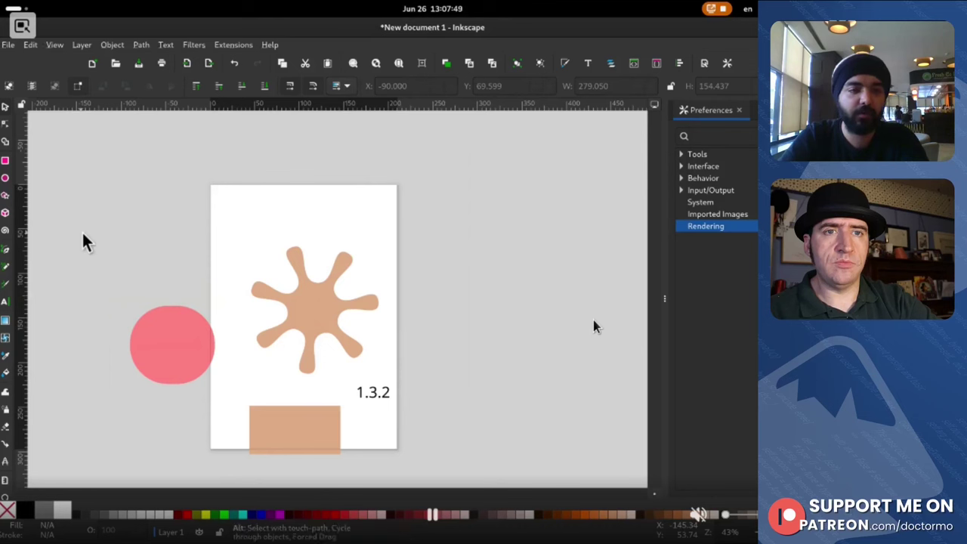
pyautogui.moveTo(83, 234)
pyautogui.mouseDown()
pyautogui.moveTo(138, 341)
pyautogui.moveTo(175, 354)
pyautogui.moveTo(384, 285)
pyautogui.moveTo(438, 293)
pyautogui.moveTo(444, 305)
pyautogui.mouseUp()
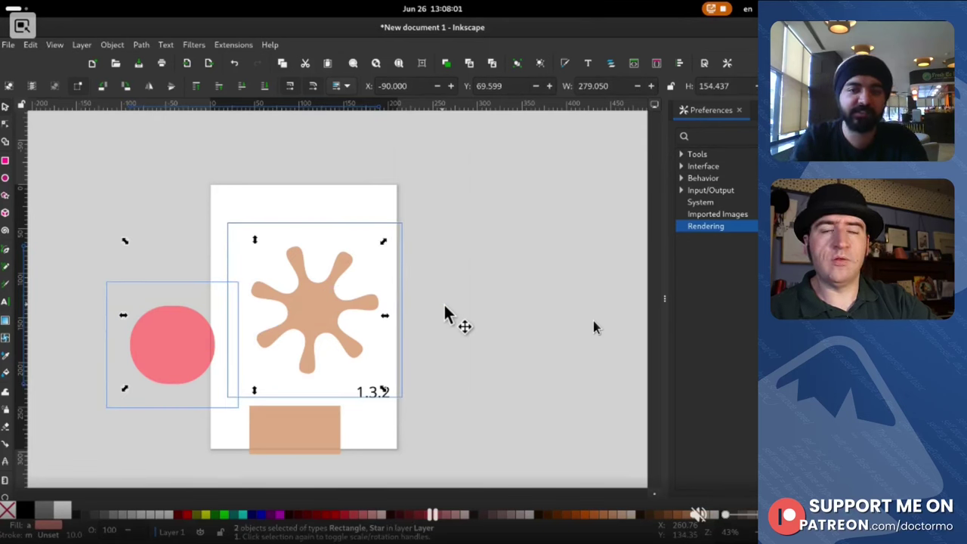
pyautogui.click(179, 185)
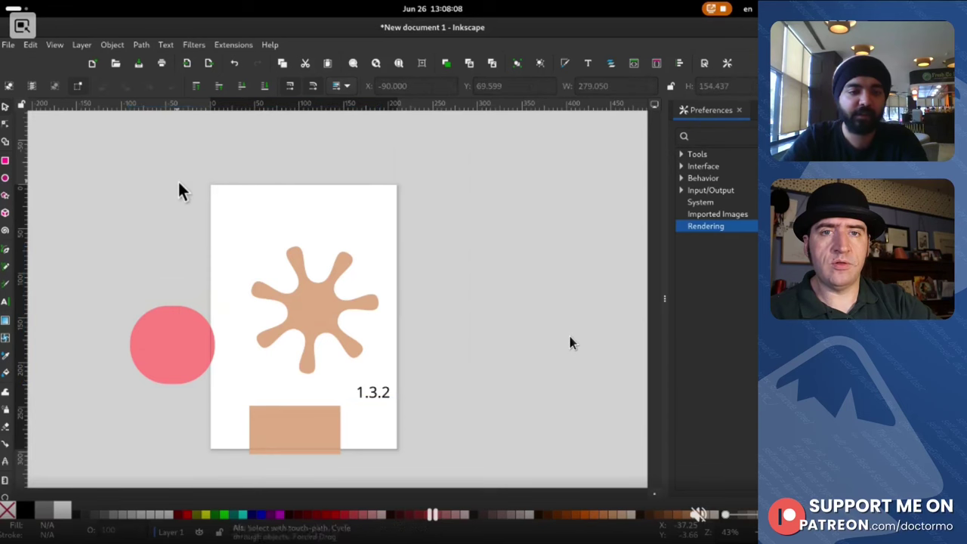
pyautogui.moveTo(180, 189)
pyautogui.mouseDown()
pyautogui.moveTo(197, 364)
pyautogui.moveTo(252, 427)
pyautogui.moveTo(399, 379)
pyautogui.moveTo(371, 372)
pyautogui.moveTo(309, 302)
pyautogui.moveTo(378, 219)
pyautogui.mouseUp()
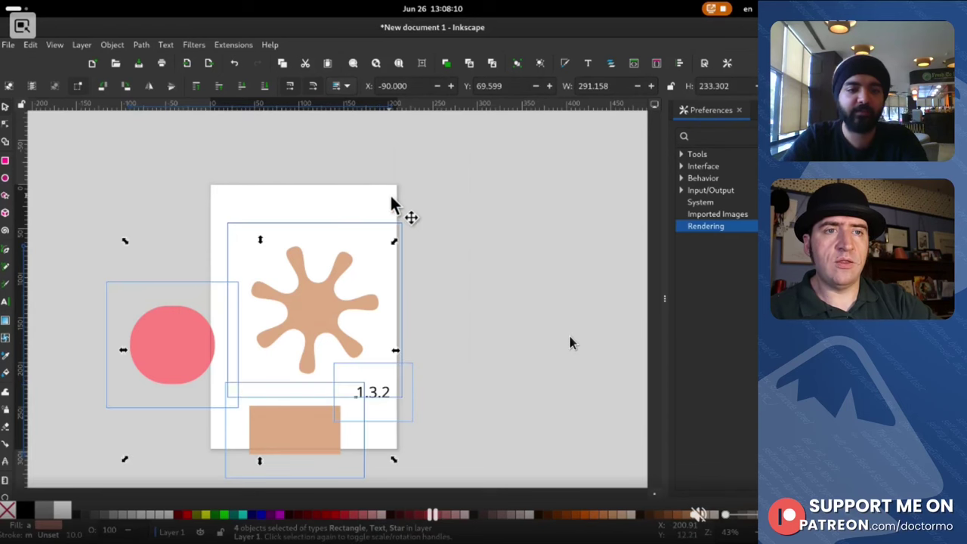
pyautogui.click(231, 173)
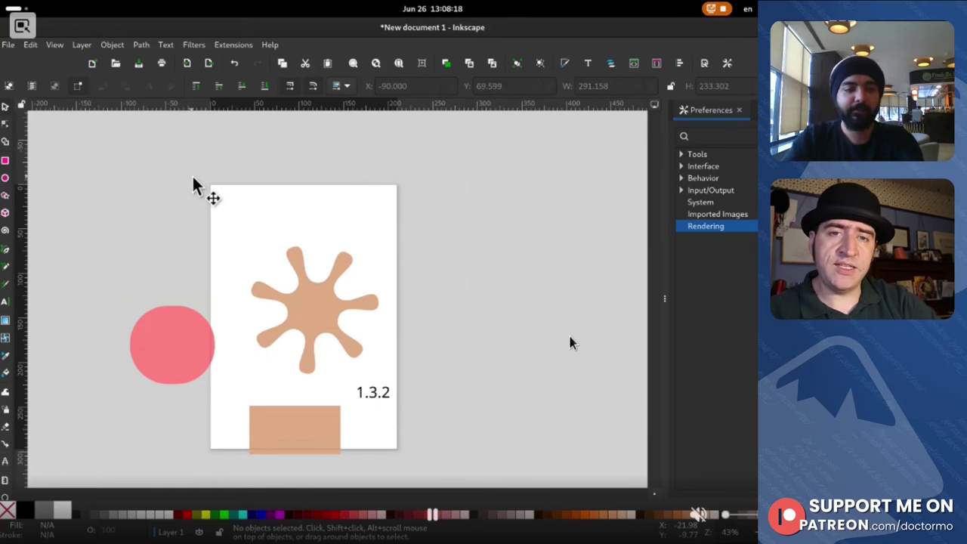
pyautogui.scroll(-2, 176, 214)
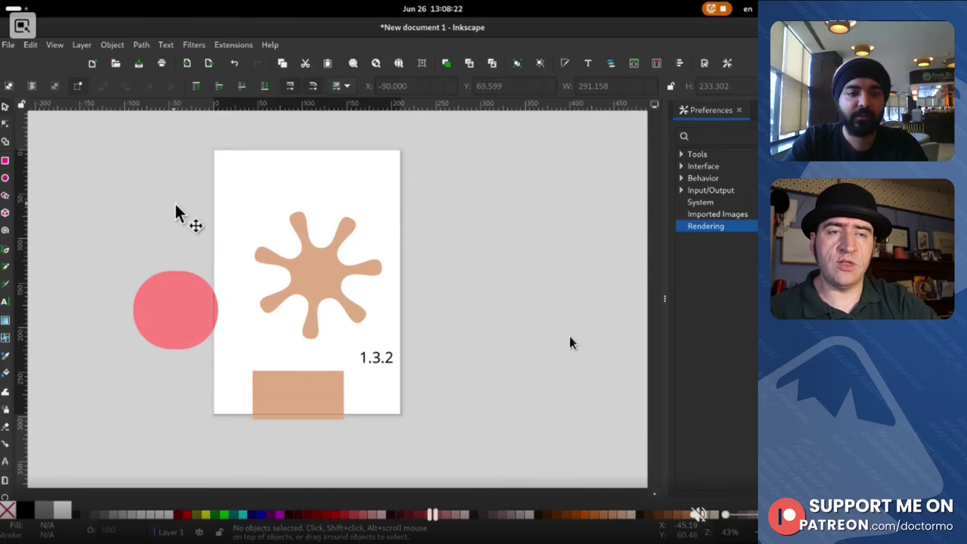
pyautogui.hotkey('alt', 'Tab')
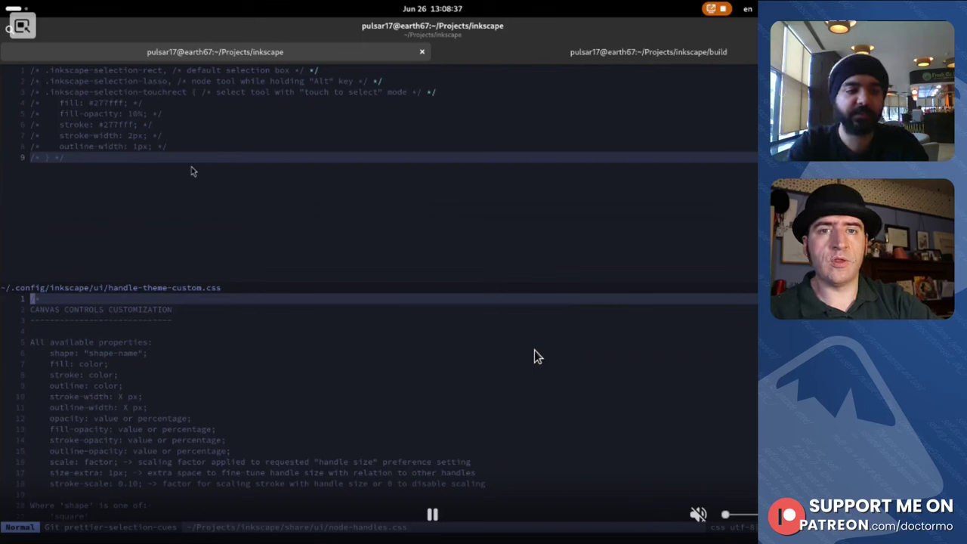
# Select lines 1–9 of the selection-box rules in handle-theme-custom.css and uncomment them
pyautogui.hotkey('shift', 'g')
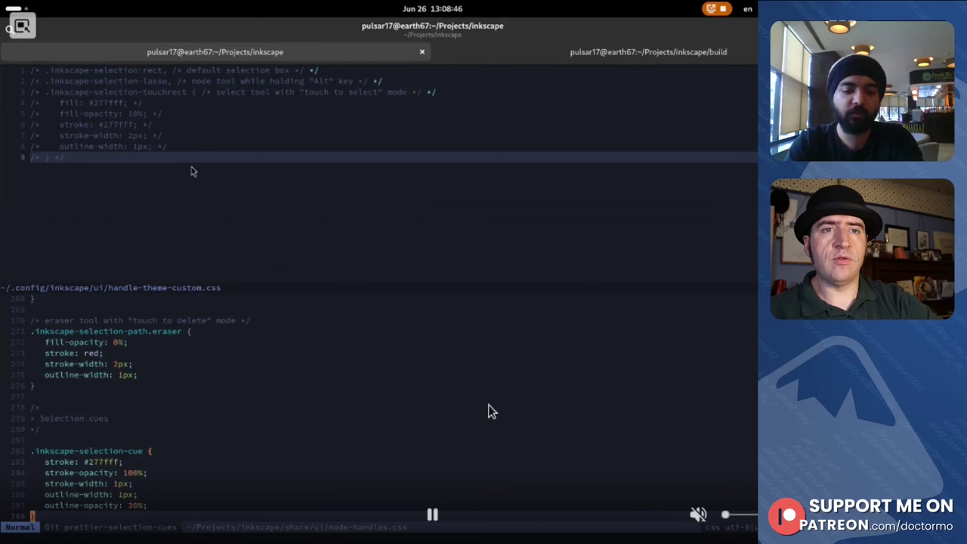
pyautogui.hotkey('ctrl', 'w')
pyautogui.press('k')
pyautogui.press('g')
pyautogui.press('g')
pyautogui.press('V')
pyautogui.press('j')
pyautogui.press('j')
pyautogui.press('j')
pyautogui.press('j')
pyautogui.press('j')
pyautogui.press('j')
pyautogui.press('j')
pyautogui.press('j')
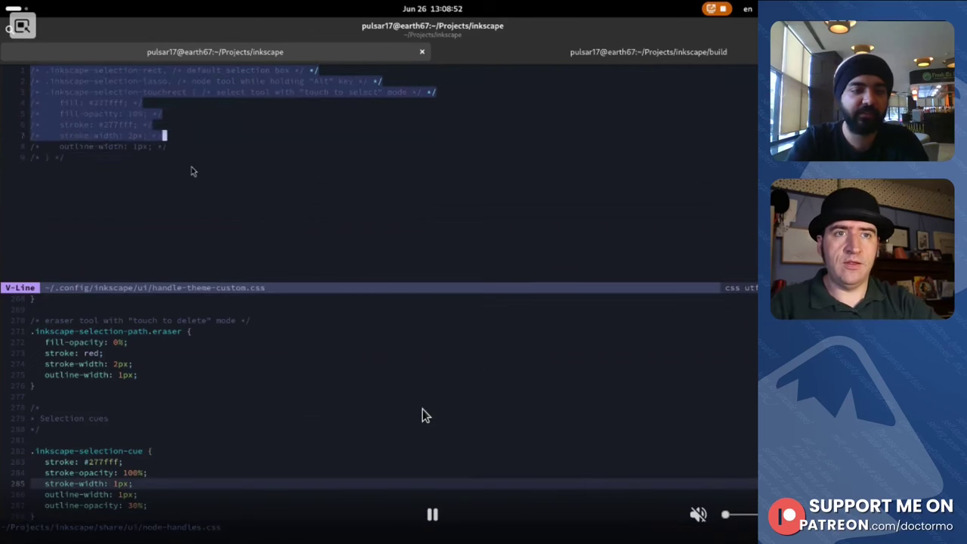
pyautogui.press('g')
pyautogui.press('c')
# Delete the extra property lines, change the fill to black, and duplicate it as outline: black
pyautogui.press('k')
pyautogui.press('d')
pyautogui.press('d')
pyautogui.press('k')
pyautogui.press('d')
pyautogui.press('d')
pyautogui.press('k')
pyautogui.press('d')
pyautogui.press('d')
pyautogui.press('k')
pyautogui.press('d')
pyautogui.press('d')
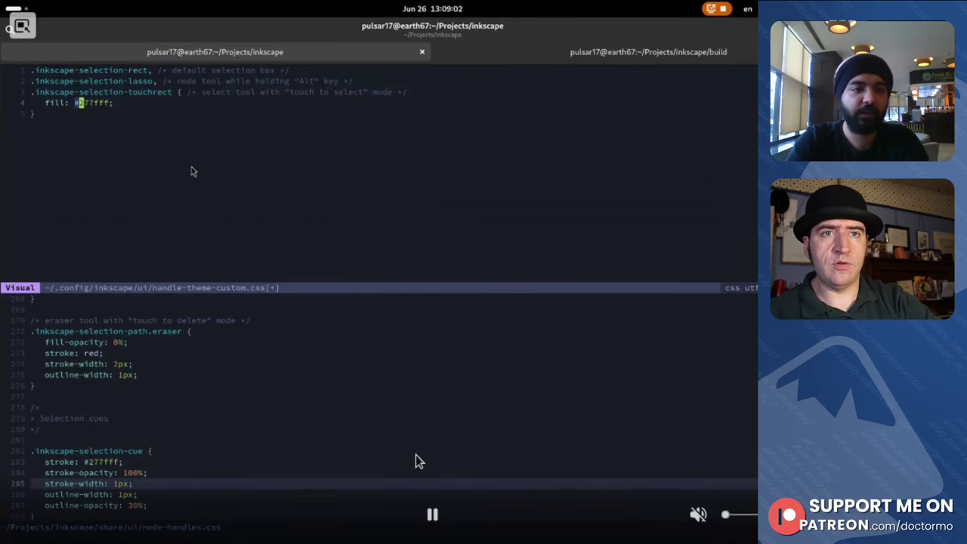
pyautogui.write('kf#vecblack')
pyautogui.press('Escape')
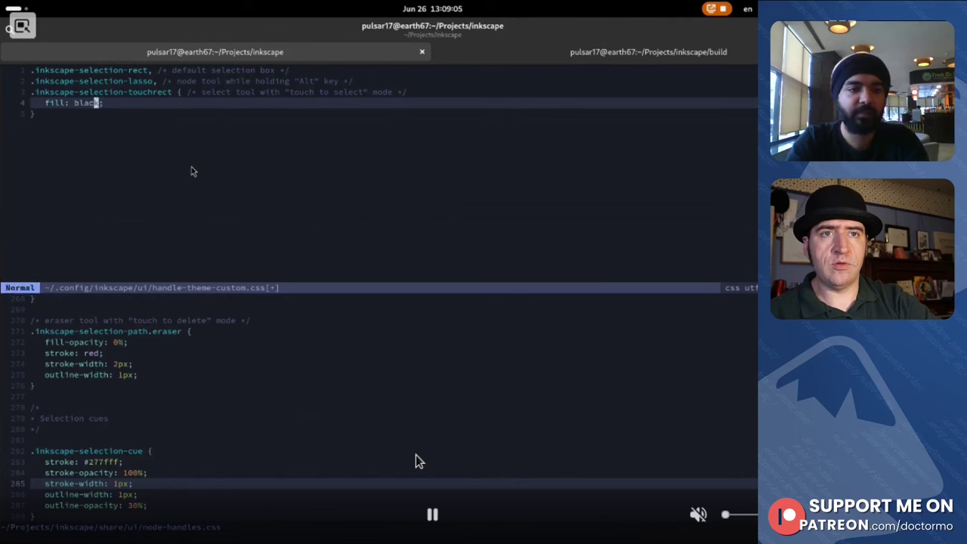
pyautogui.press('y')
pyautogui.press('y')
pyautogui.write('pcwoutline')
pyautogui.press('Escape')
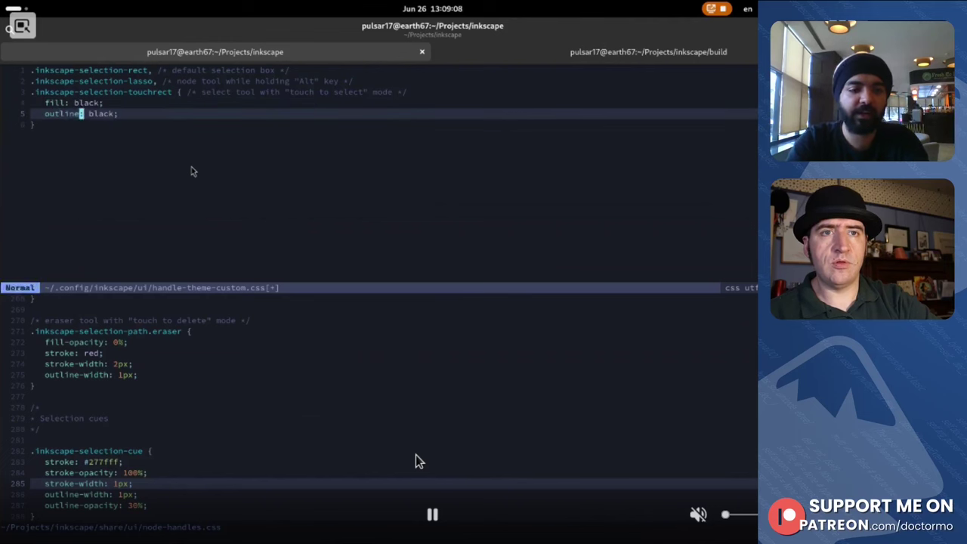
# Save the edited theme file with :w
pyautogui.press(':')
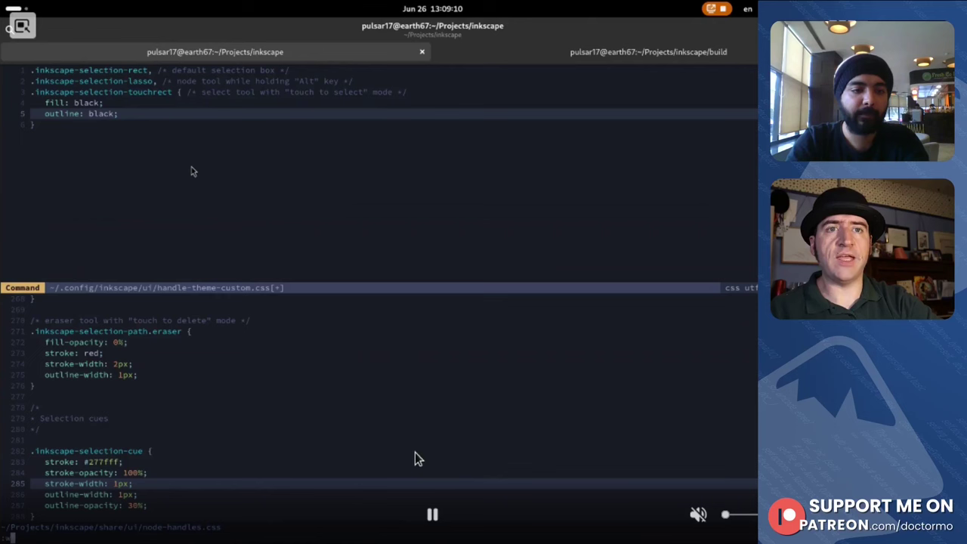
pyautogui.write('w')
pyautogui.press('Return')
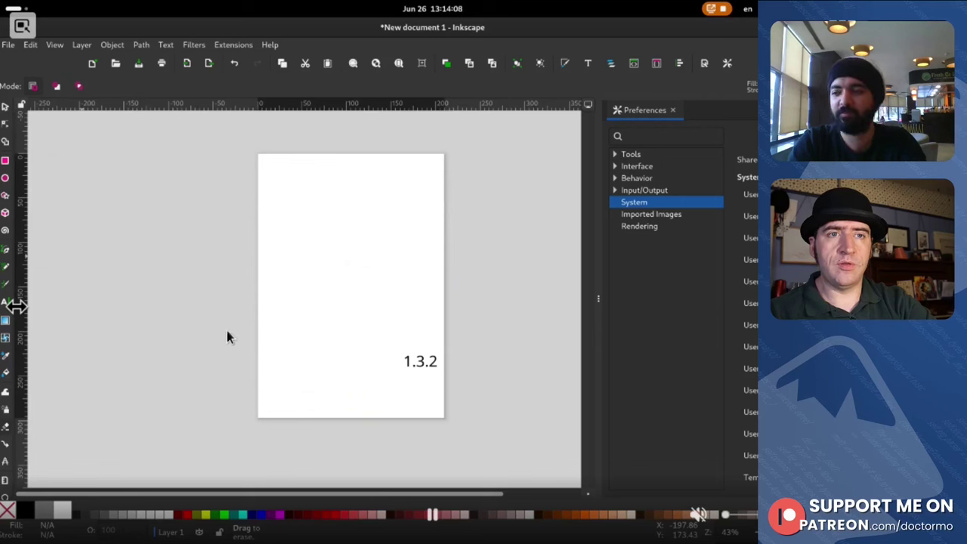
# Switch to the Selector tool and select the '1.3.2' text object
pyautogui.press('s')
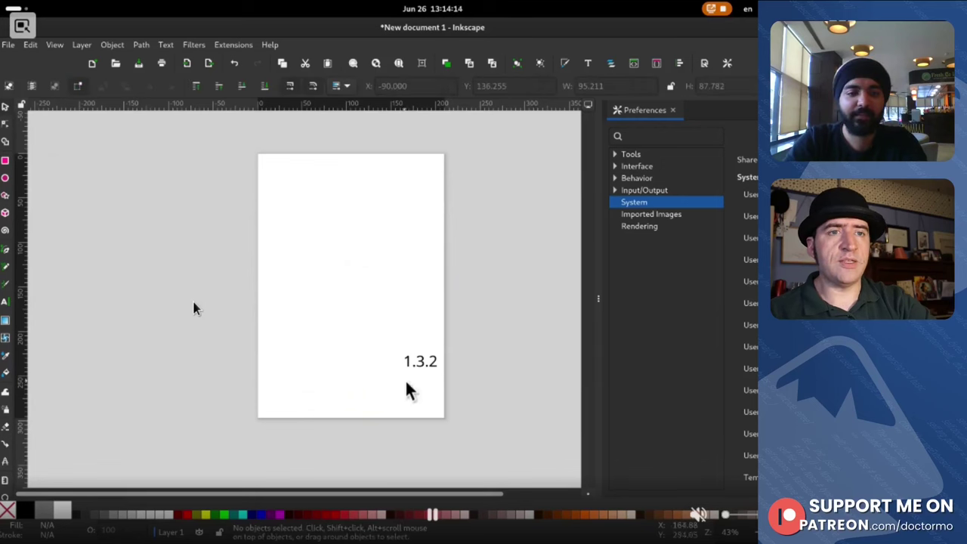
pyautogui.click(424, 375)
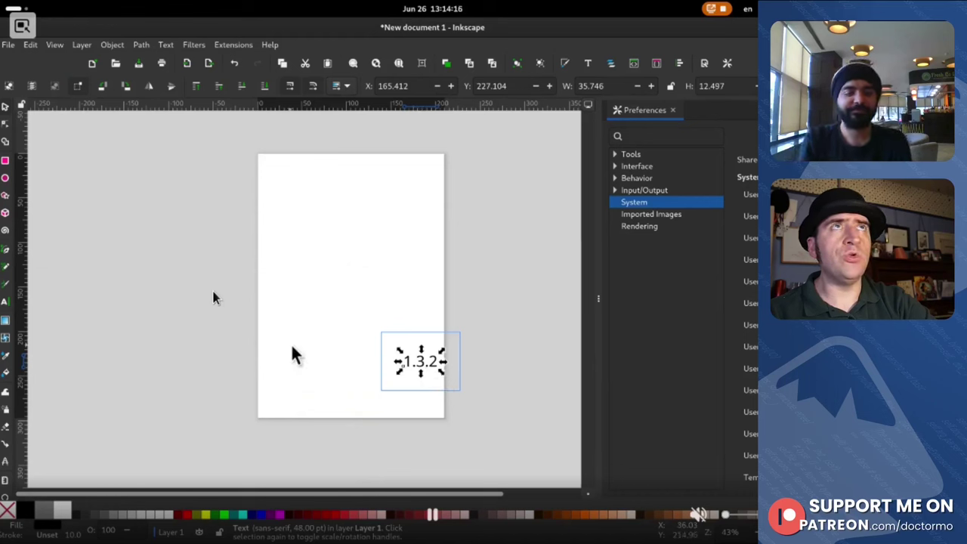